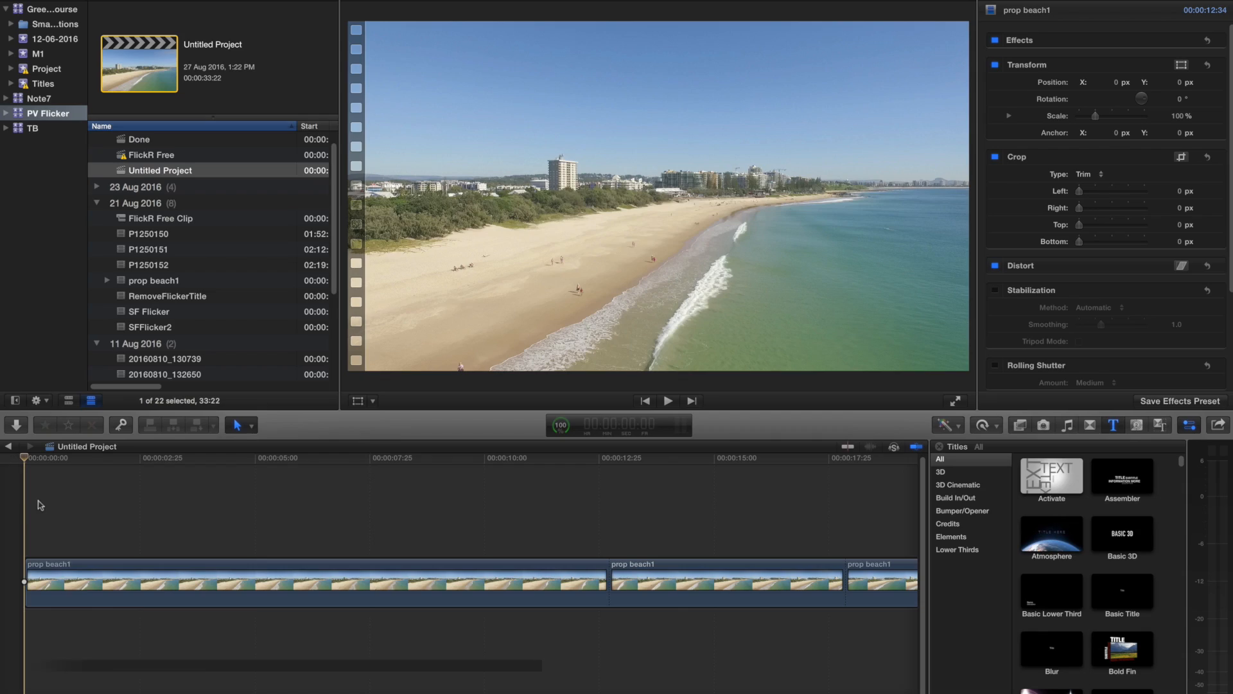
- Scrub and play the three prop beach1 clips in the timeline to examine the uncorrected footage for flicker
{"action": "left_click_drag", "start_coordinate": [38, 461], "coordinate": [277, 462]}
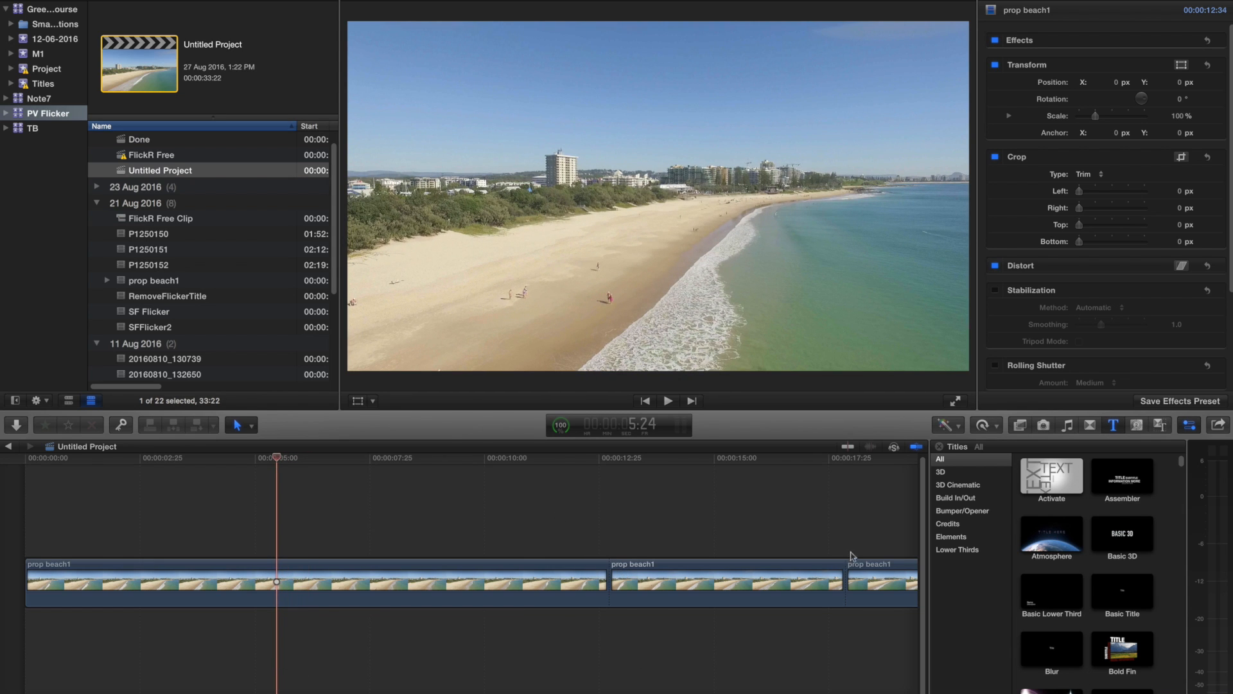
{"action": "scroll", "coordinate": [553, 682], "scroll_direction": "right", "scroll_amount": 10}
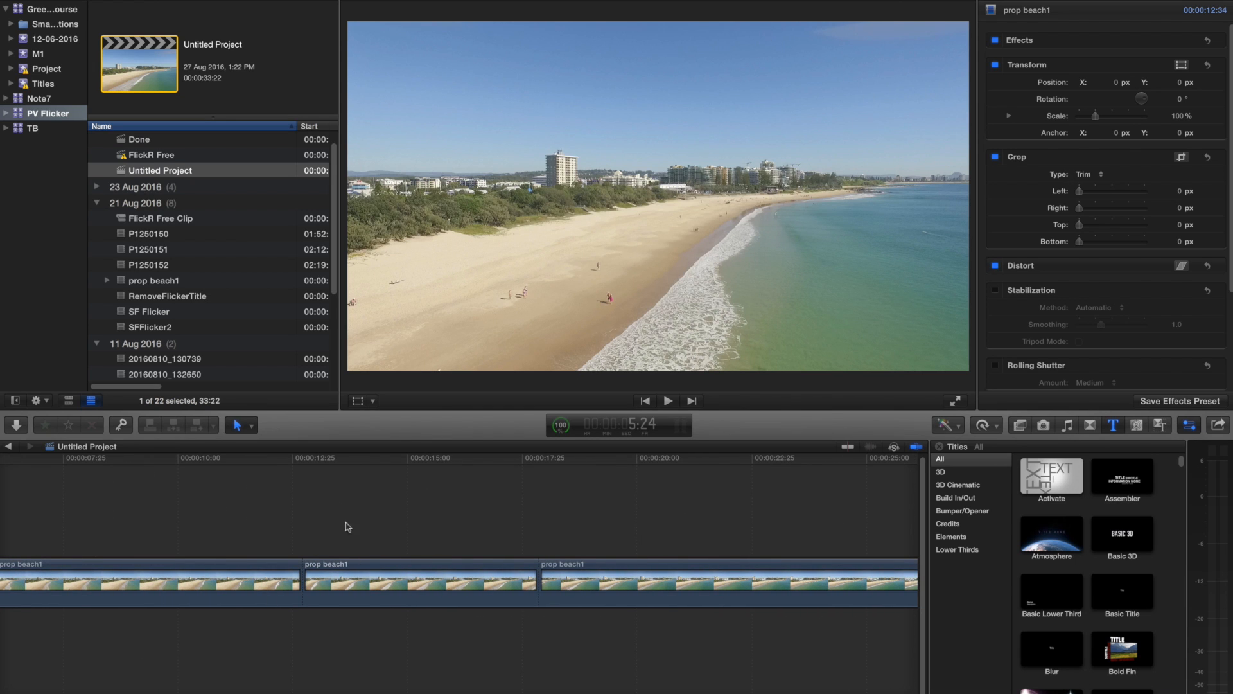
{"action": "left_click", "coordinate": [212, 466]}
{"action": "left_click", "coordinate": [90, 468]}
{"action": "key", "text": "space"}
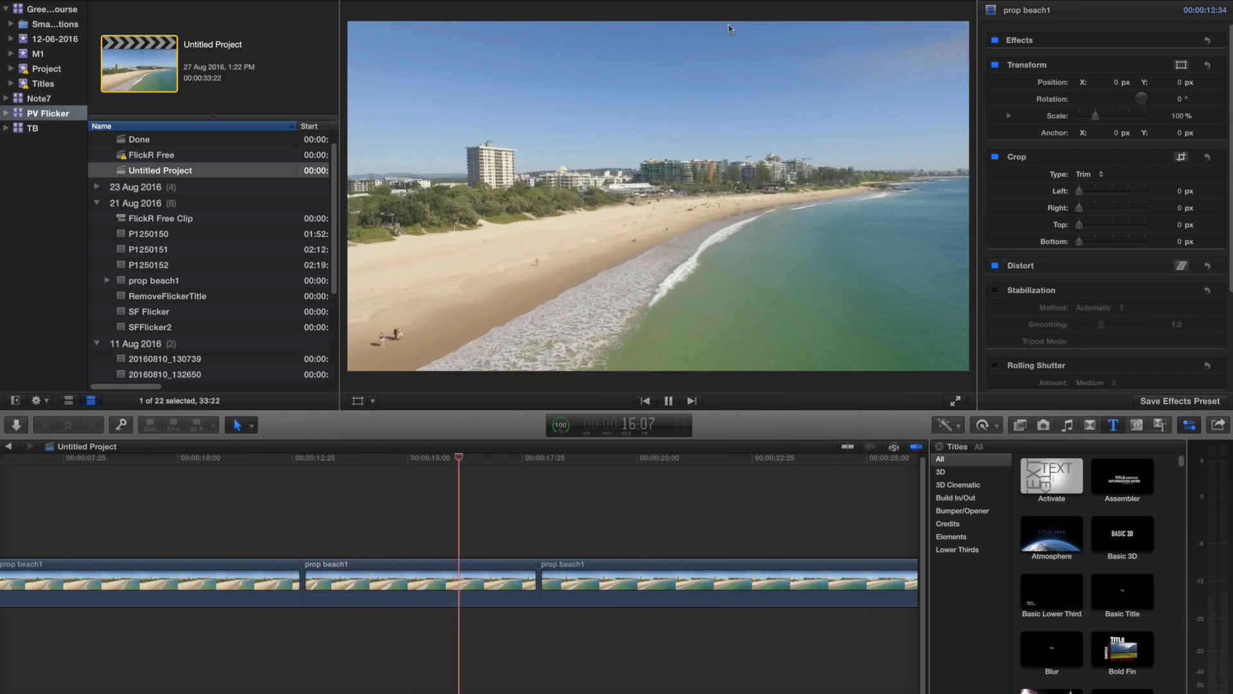
- Apply the Digital Anarchy Flicker Free effect to the middle prop beach1 clip, using the Rolling Horizontal Bands (LED lights) preset
{"action": "left_click", "coordinate": [321, 578]}
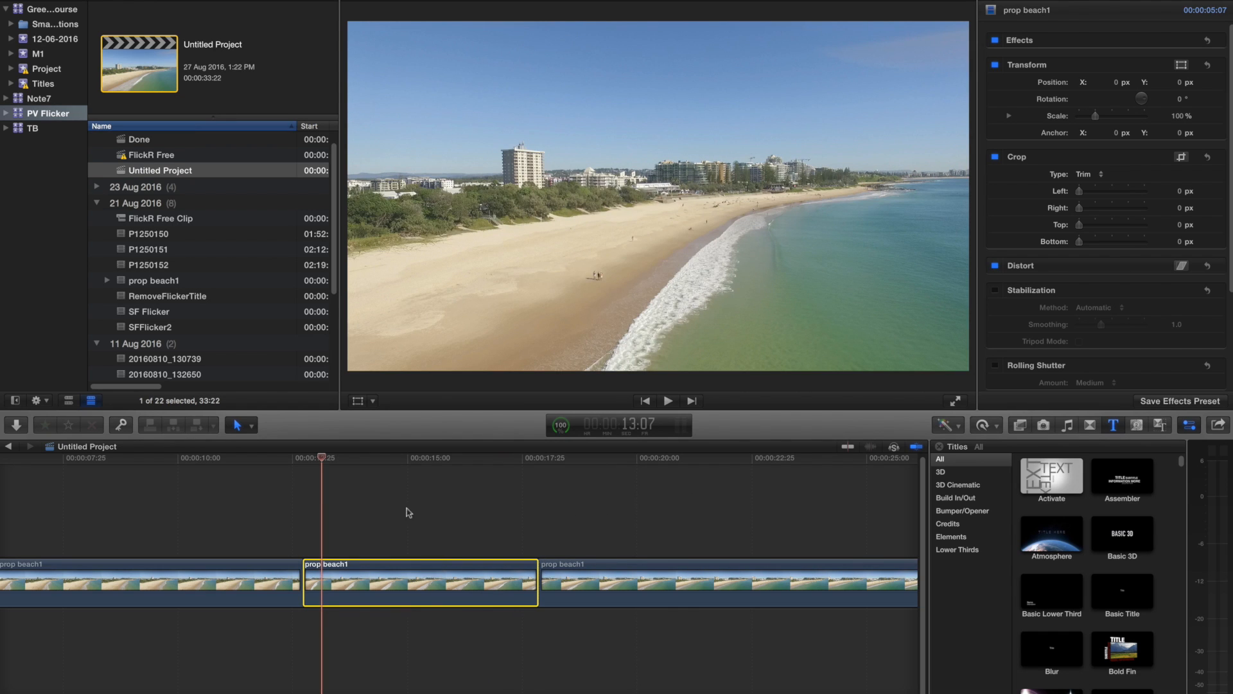
{"action": "left_click_drag", "start_coordinate": [341, 459], "coordinate": [476, 468]}
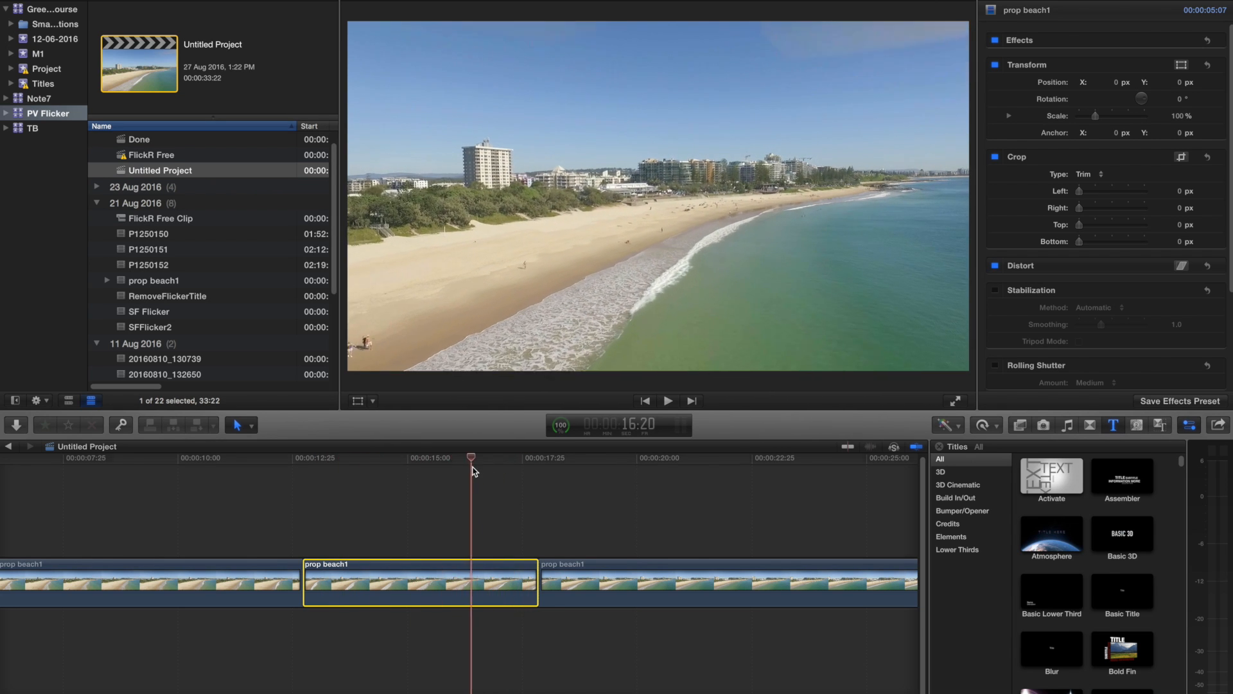
{"action": "left_click", "coordinate": [1019, 424]}
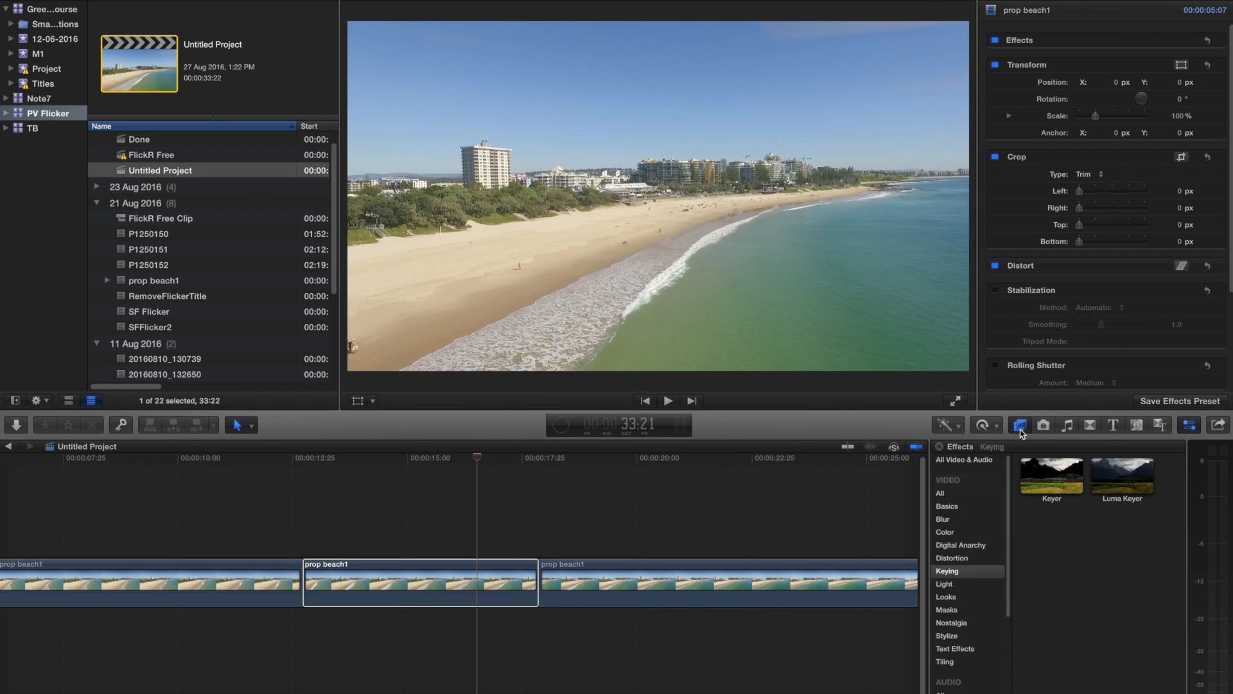
{"action": "left_click", "coordinate": [968, 545]}
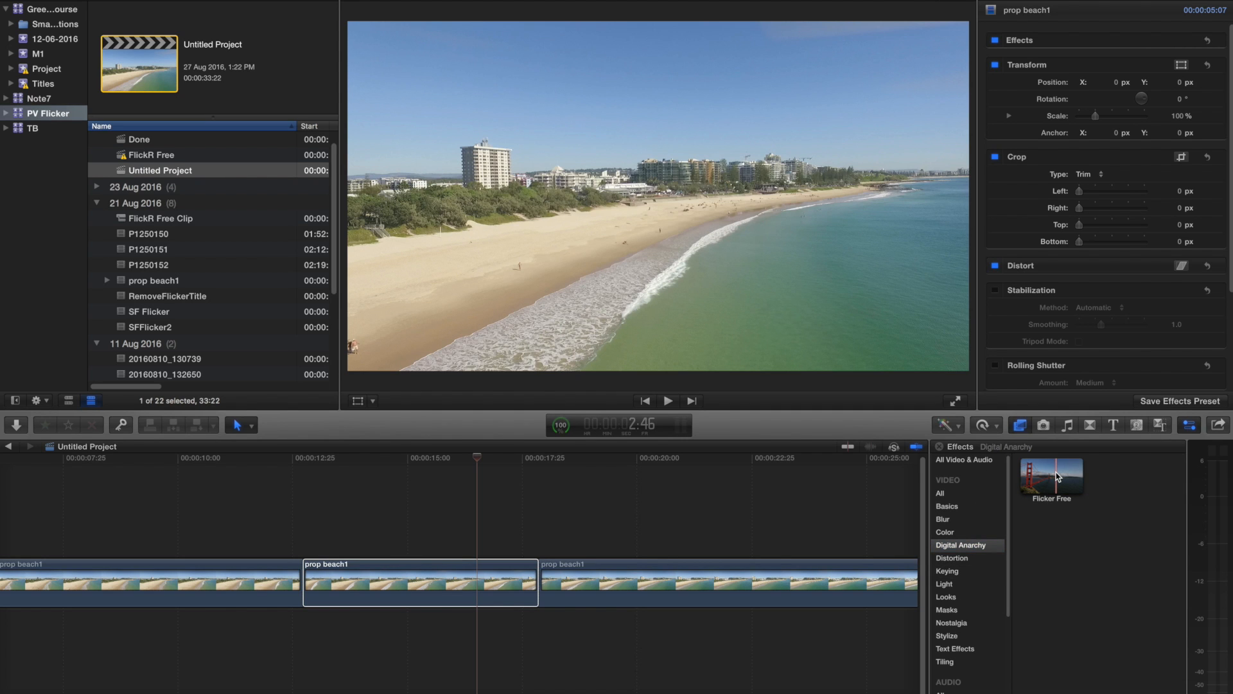
{"action": "left_click_drag", "start_coordinate": [1056, 477], "coordinate": [472, 582]}
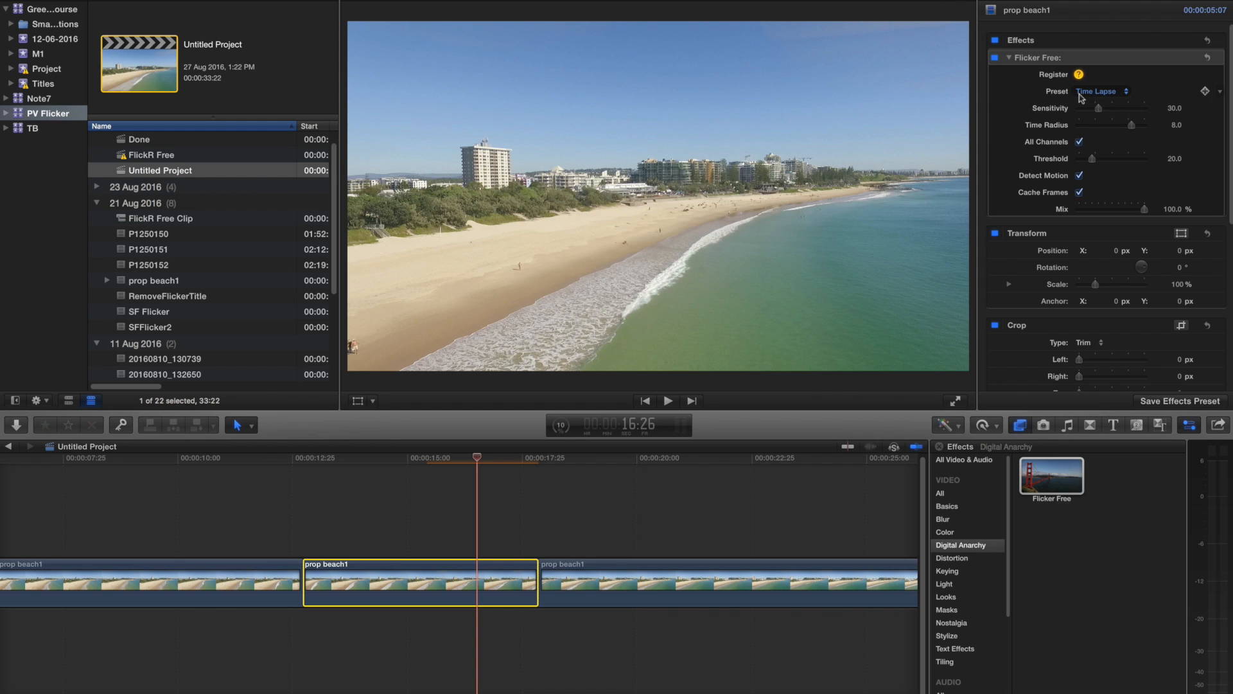
{"action": "left_click", "coordinate": [1130, 94]}
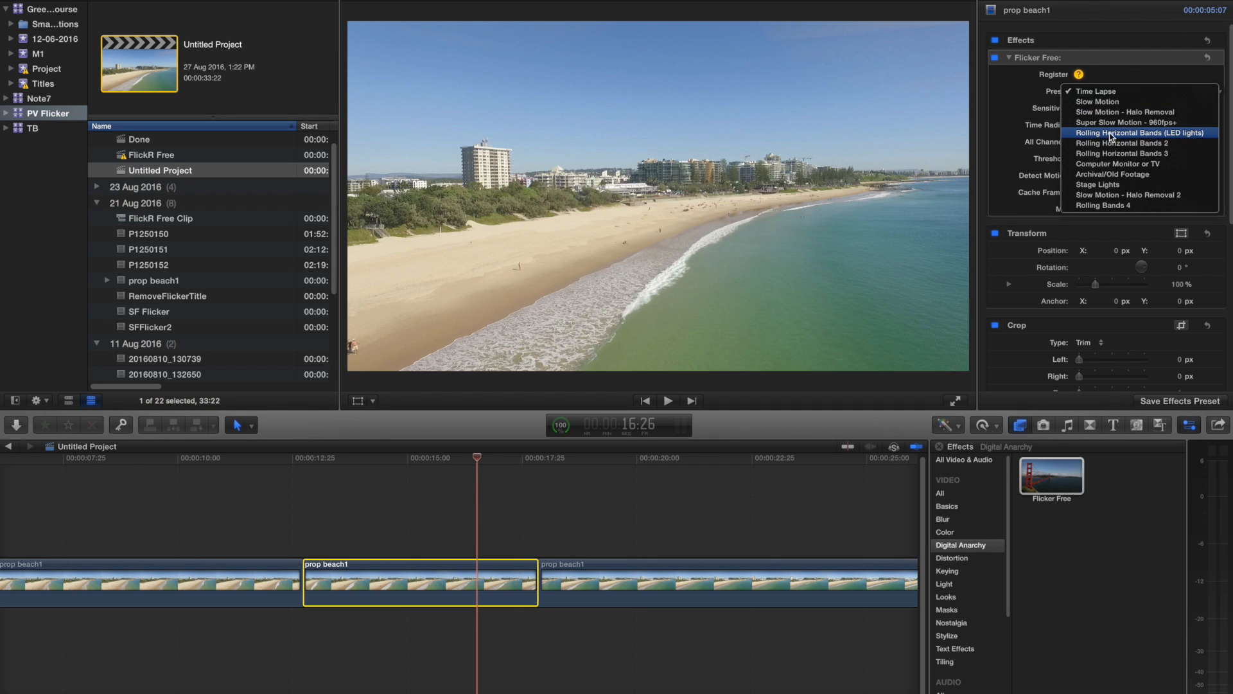
{"action": "left_click", "coordinate": [1197, 135]}
- Play and scrub the middle prop beach1 clip repeatedly to examine how the Flicker Free preset affects the flicker
{"action": "left_click", "coordinate": [303, 464]}
{"action": "key", "text": "l"}
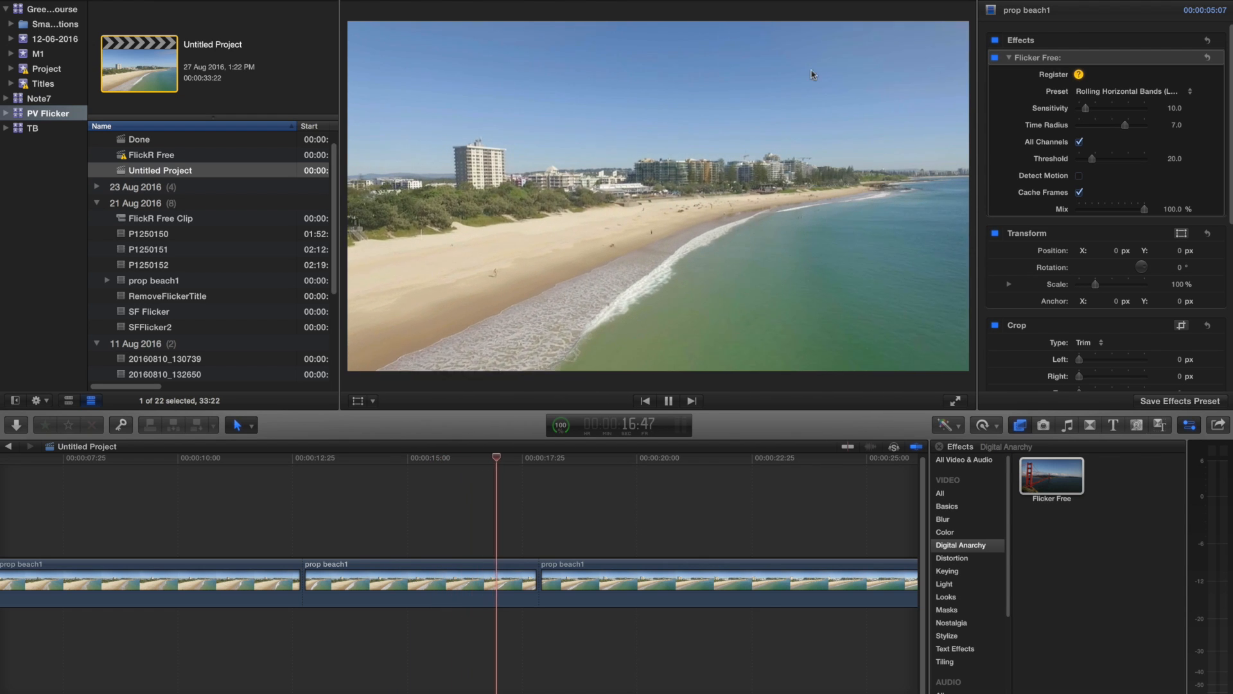
{"action": "key", "text": "space"}
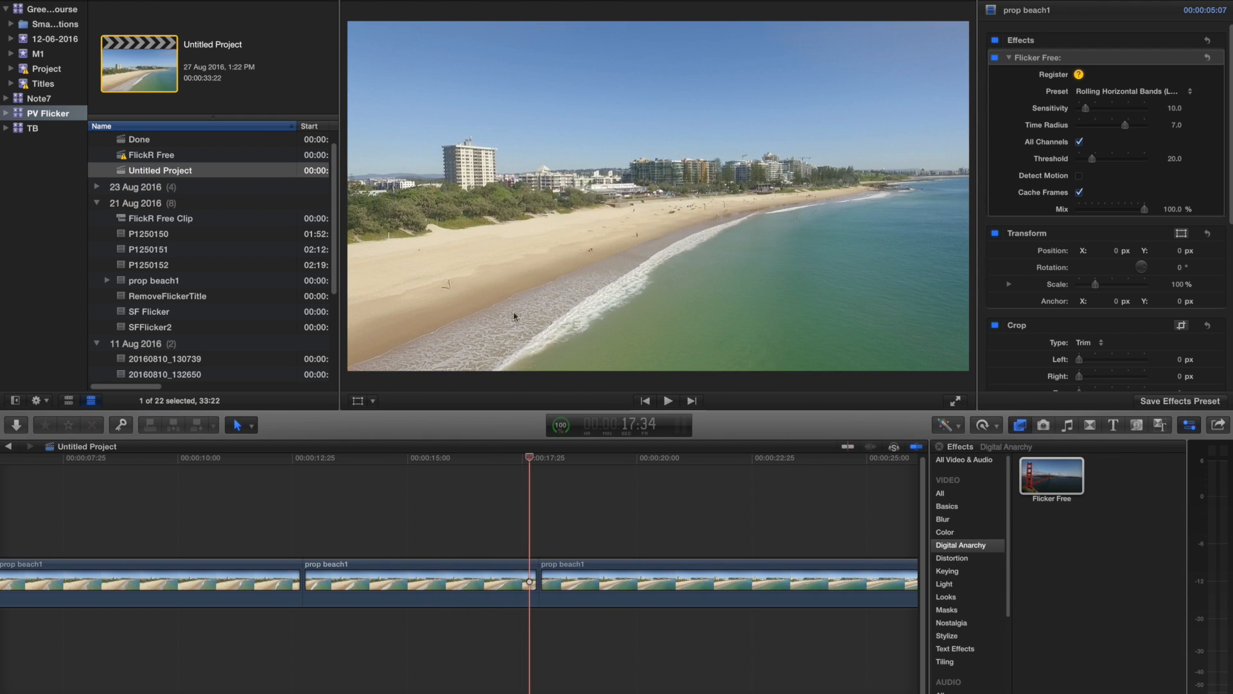
{"action": "left_click_drag", "start_coordinate": [497, 461], "coordinate": [325, 472]}
{"action": "key", "text": "space"}
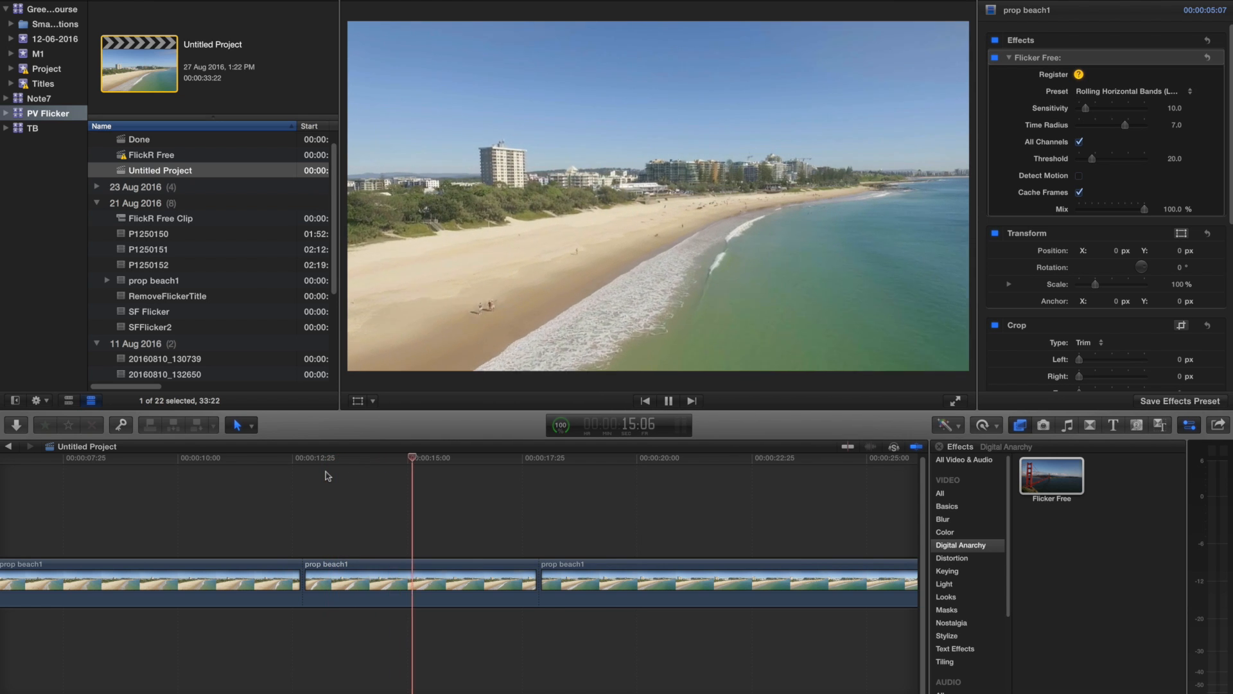
{"action": "key", "text": "space"}
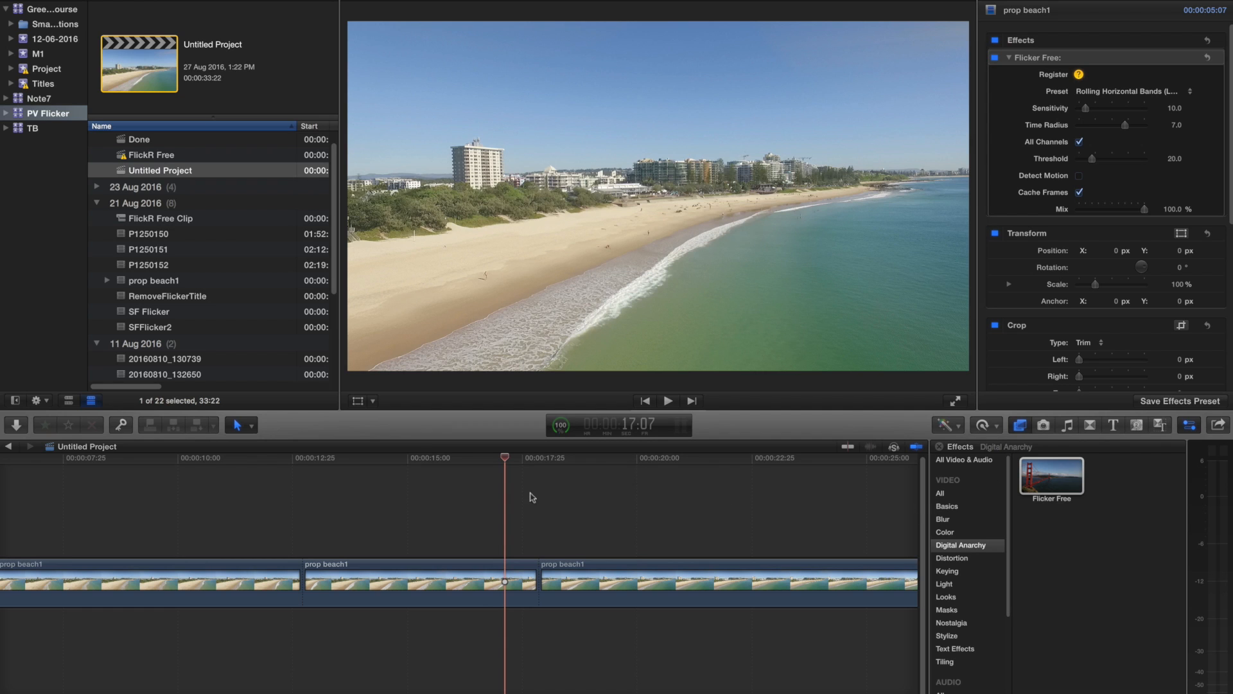
{"action": "left_click", "coordinate": [1108, 95]}
{"action": "left_click", "coordinate": [1189, 91]}
{"action": "left_click", "coordinate": [441, 458]}
{"action": "key", "text": "space"}
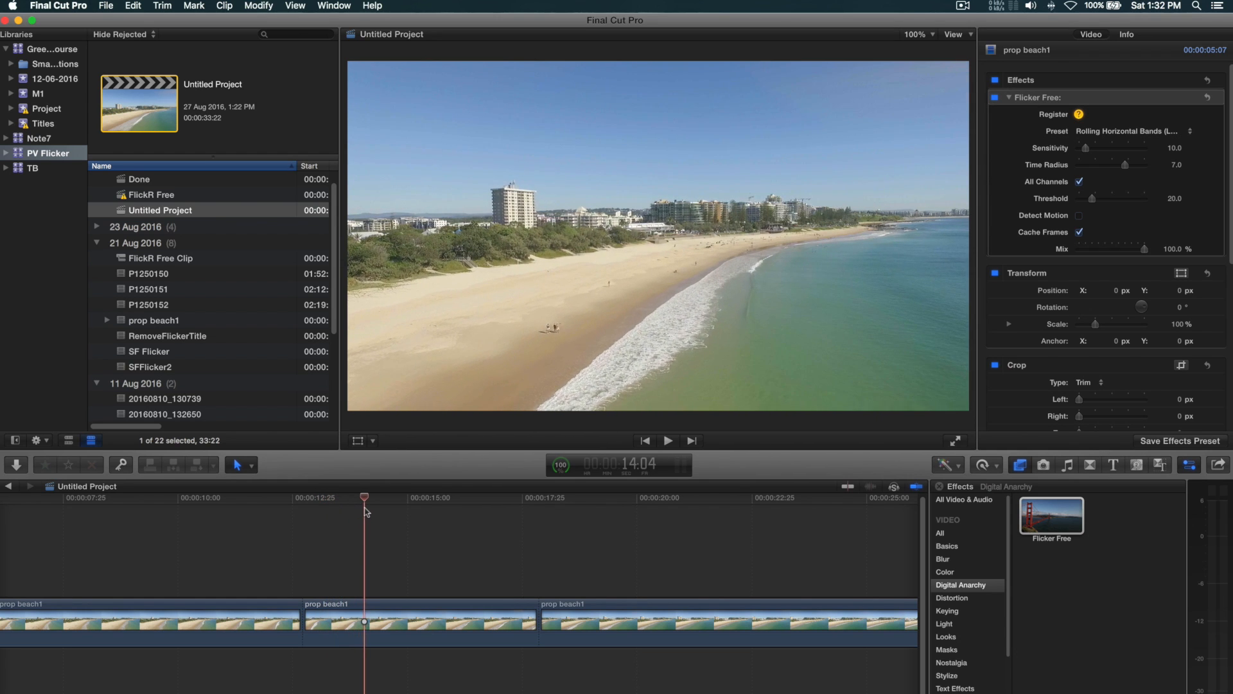
{"action": "left_click_drag", "start_coordinate": [357, 508], "coordinate": [361, 508]}
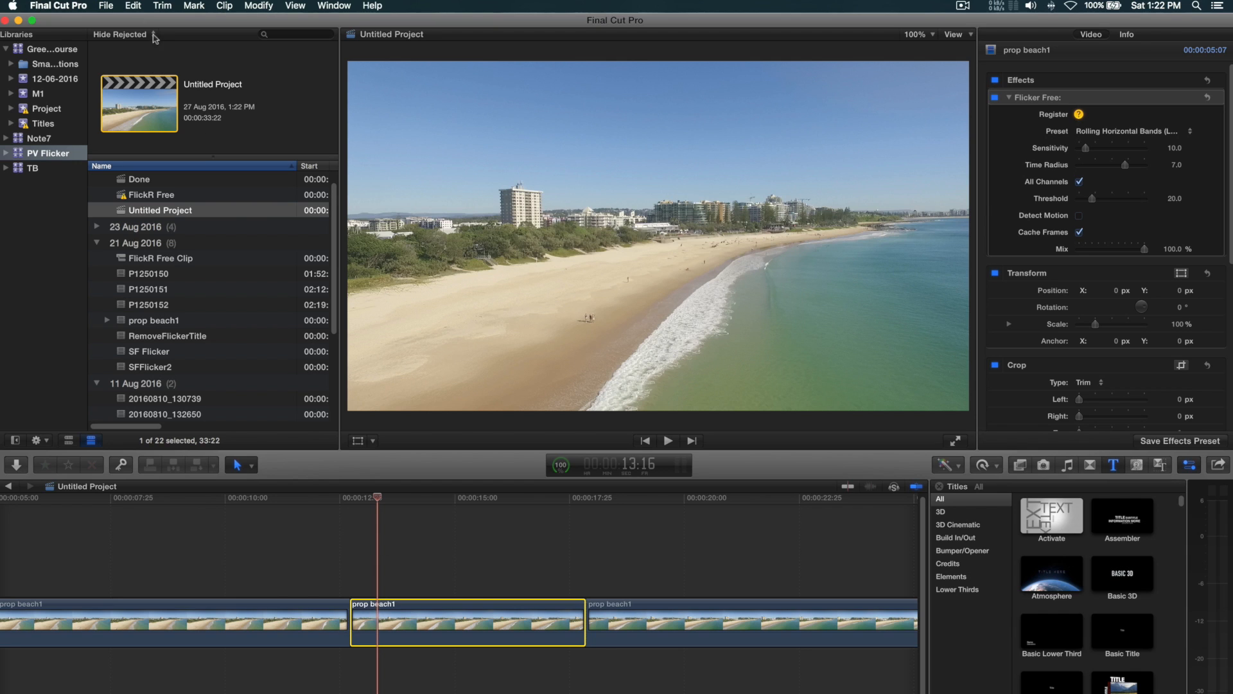
- Paste only the copied Flicker Free attribute onto the middle prop beach1 clip as a second instance of the effect
{"action": "left_click", "coordinate": [128, 5]}
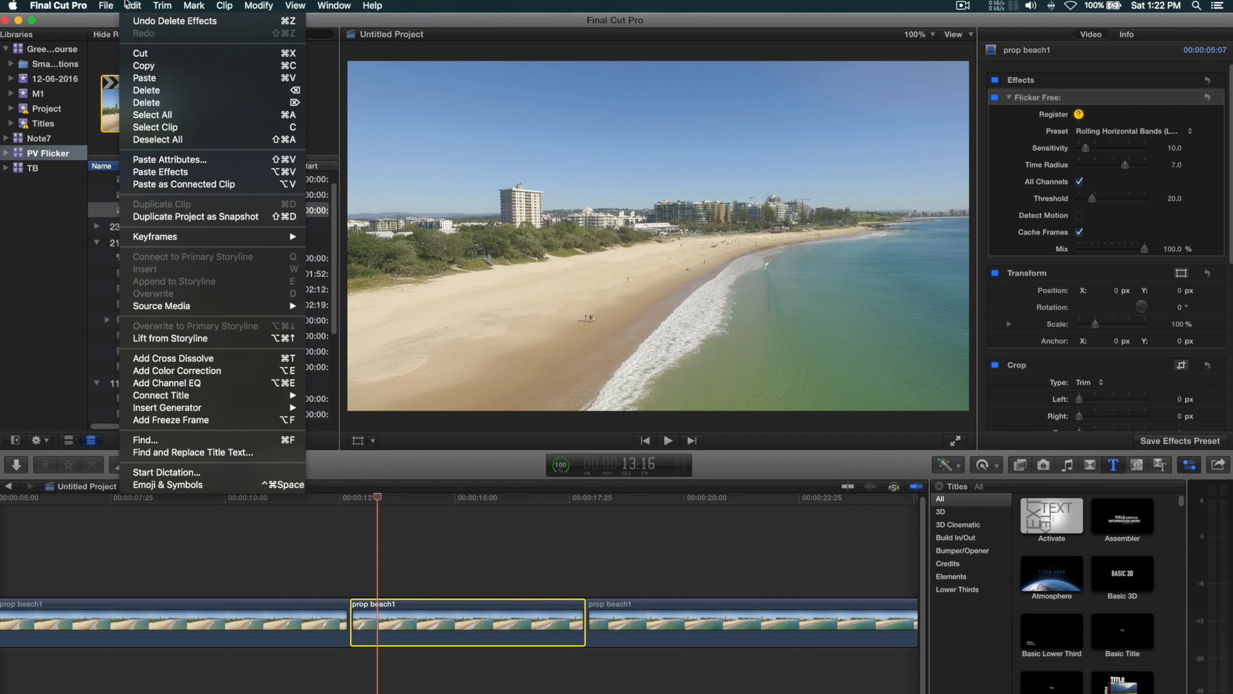
{"action": "left_click", "coordinate": [176, 159]}
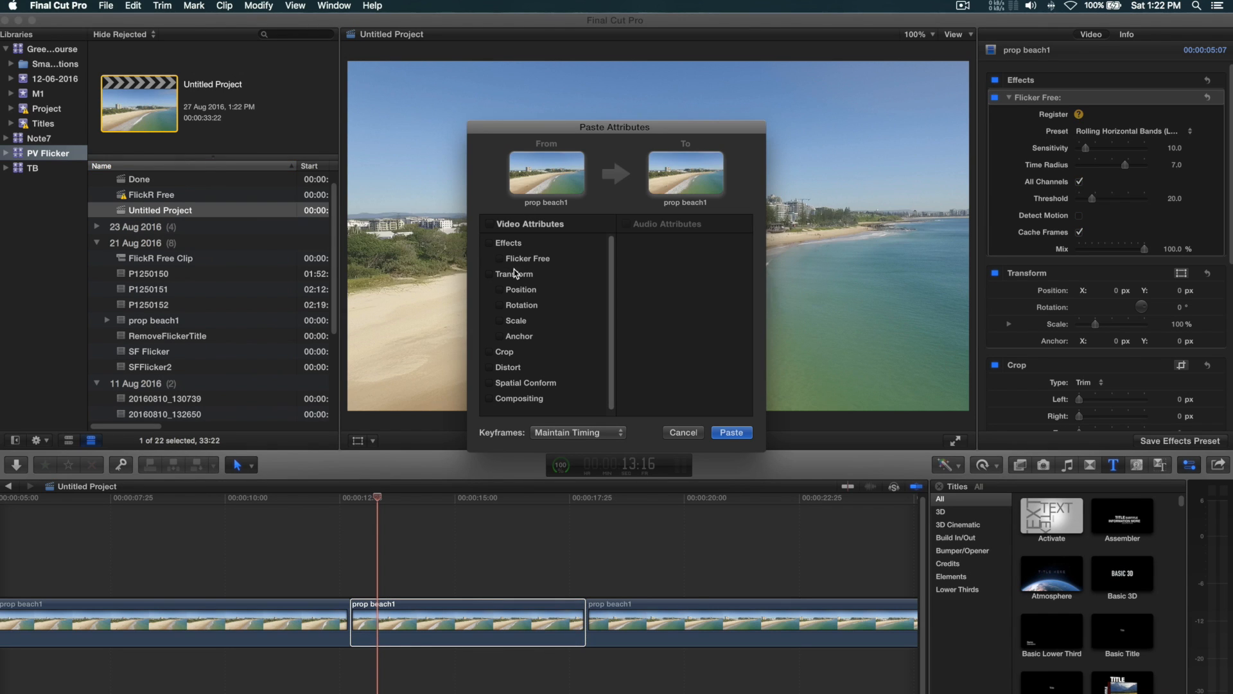
{"action": "left_click", "coordinate": [500, 259]}
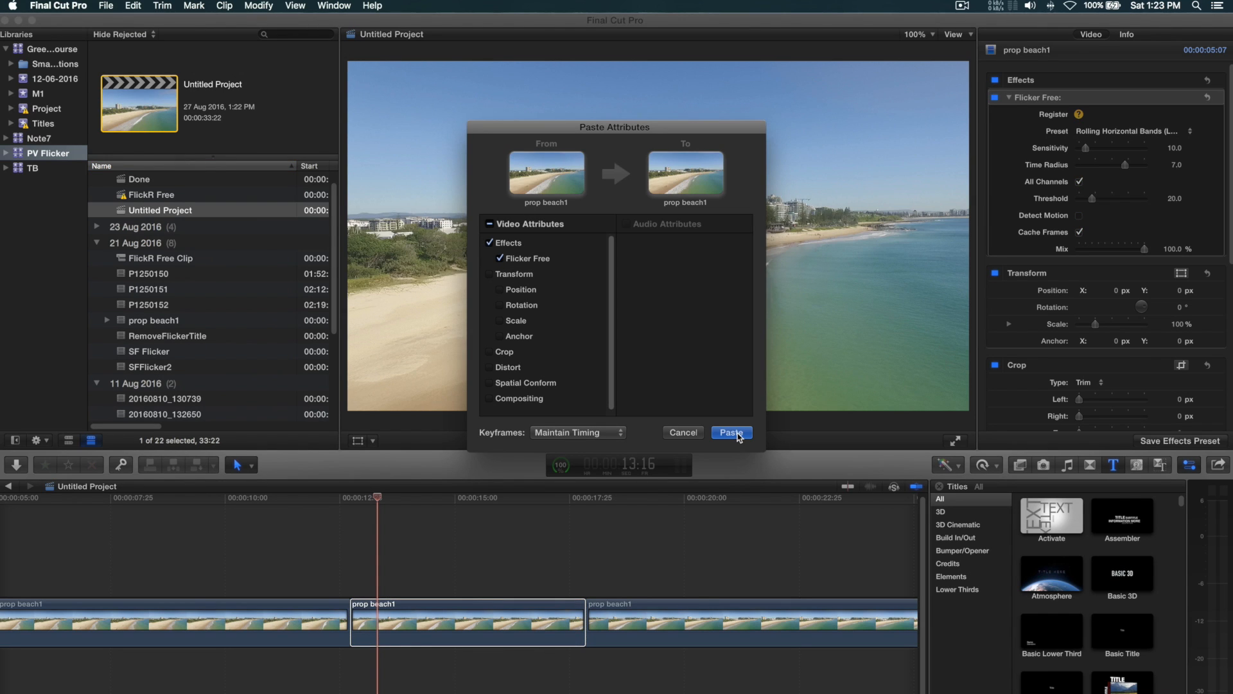
{"action": "left_click", "coordinate": [731, 432]}
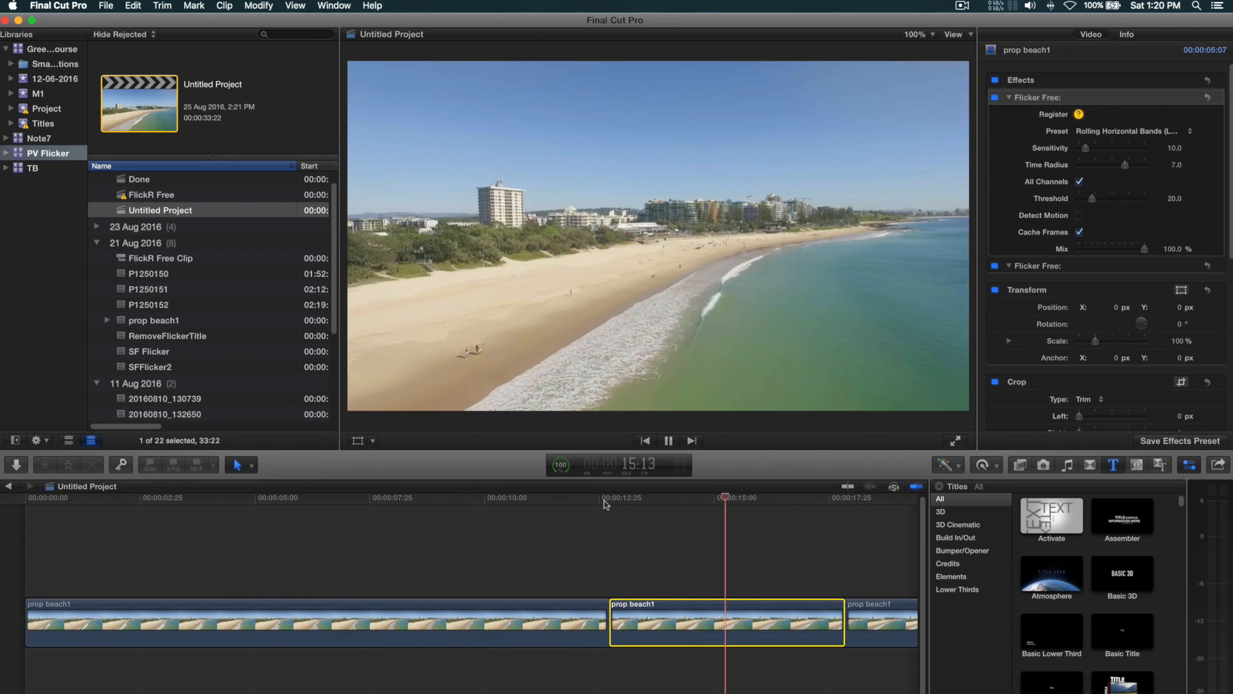
- Replay the middle prop beach1 clip from its start to check the flicker with both Flicker Free instances applied
{"action": "left_click", "coordinate": [605, 504]}
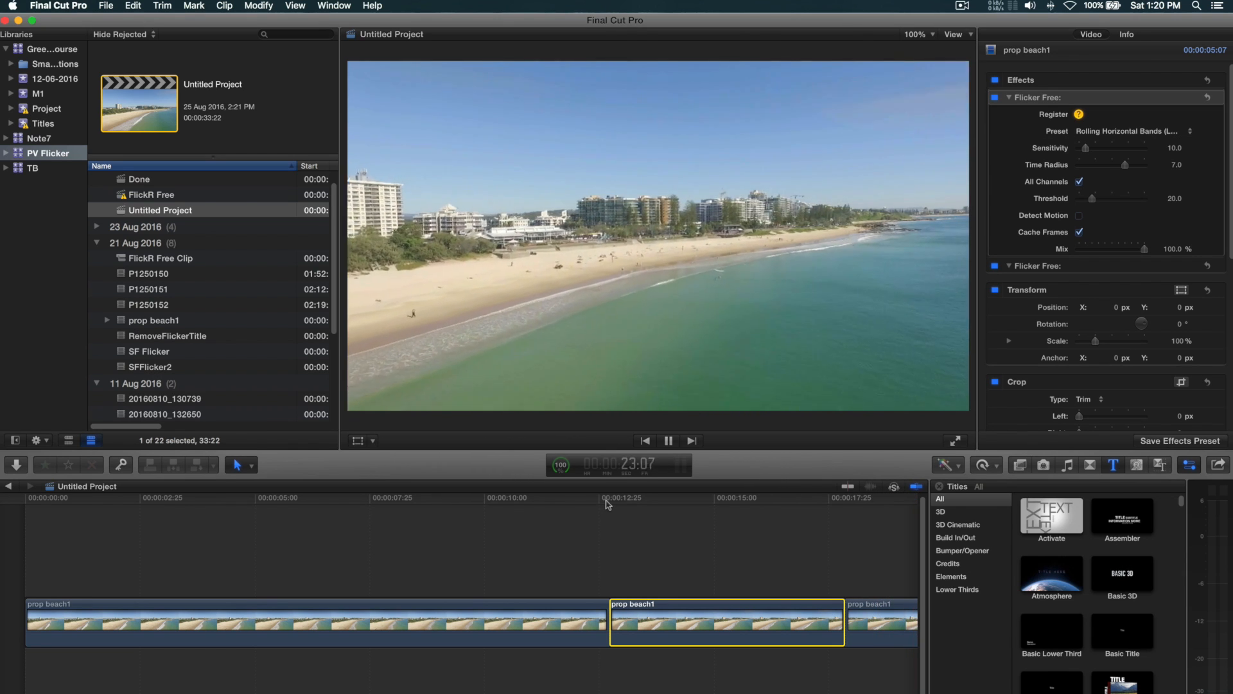
{"action": "left_click", "coordinate": [607, 500]}
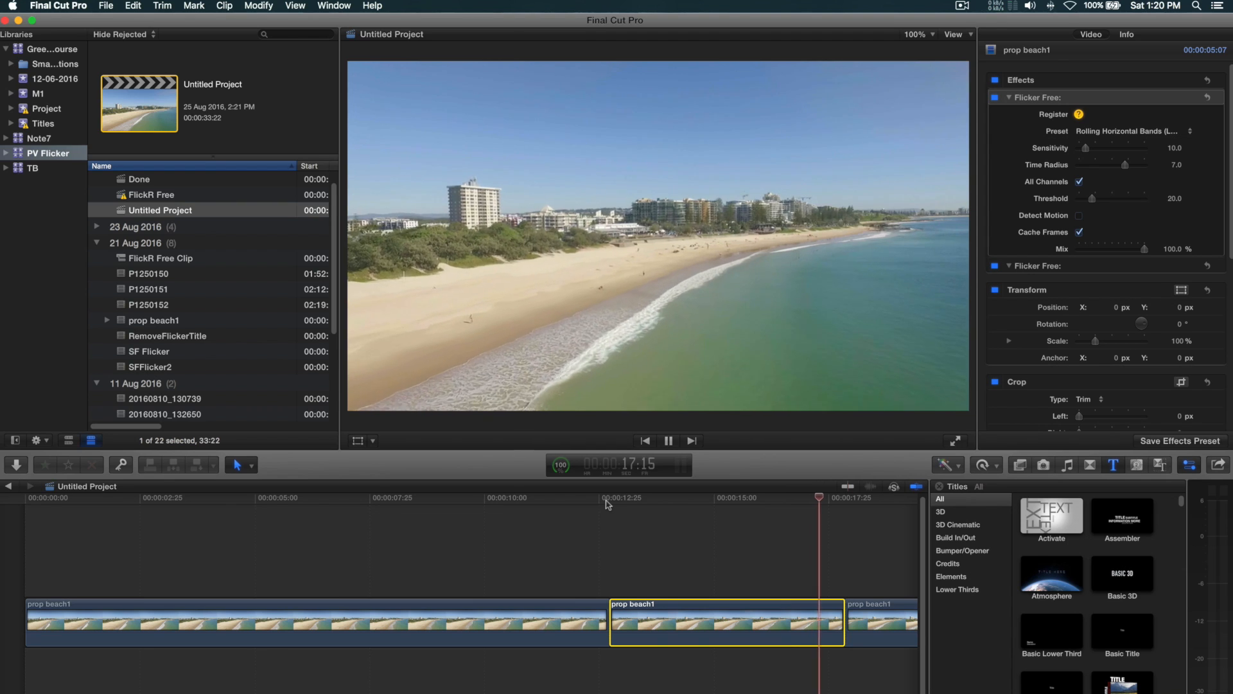
{"action": "key", "text": "space"}
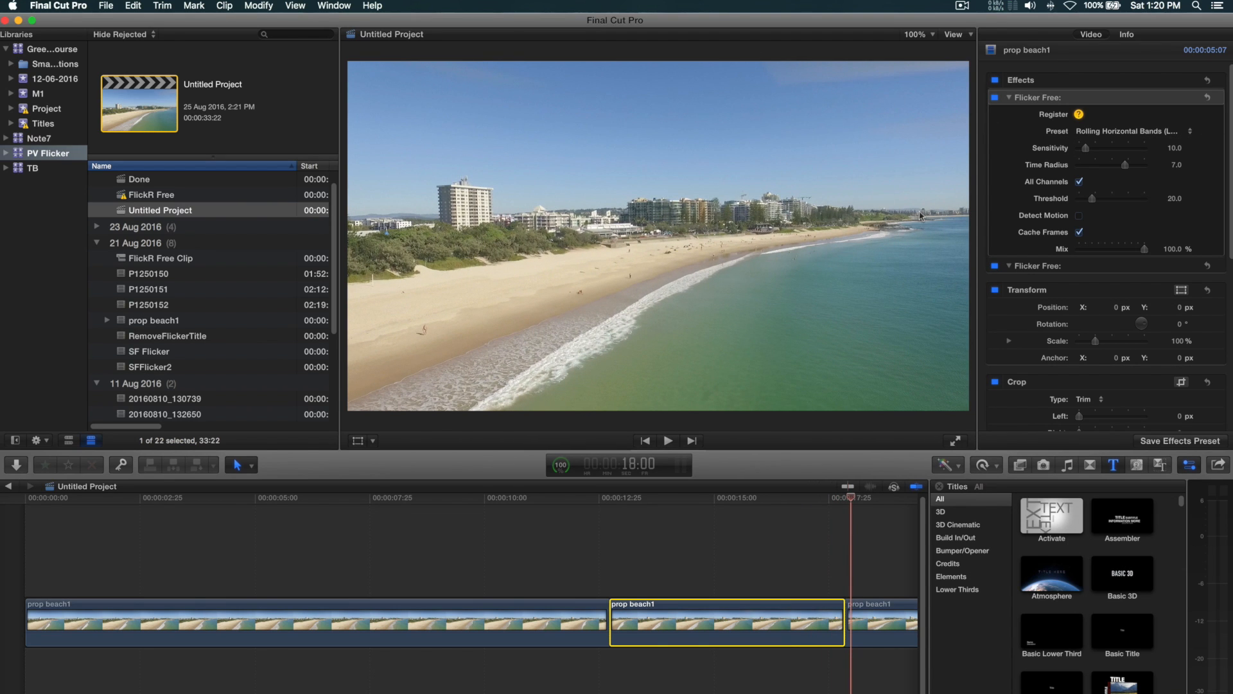
{"action": "key", "text": "space"}
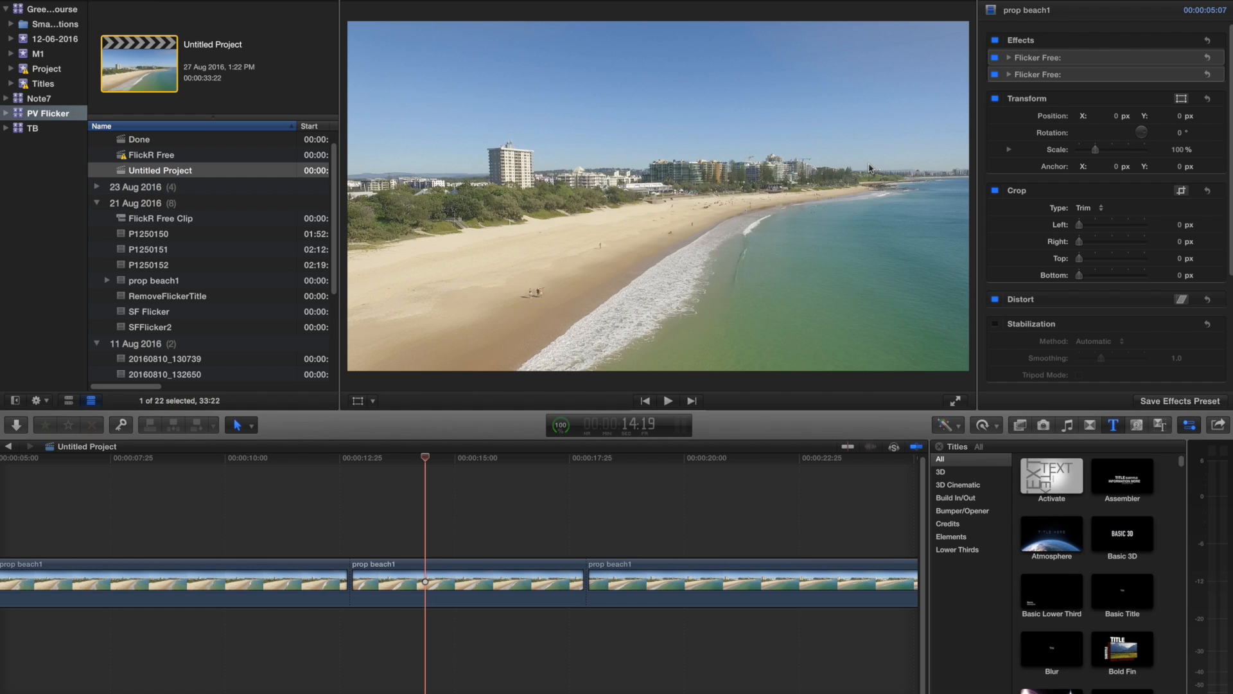
{"action": "left_click", "coordinate": [348, 458]}
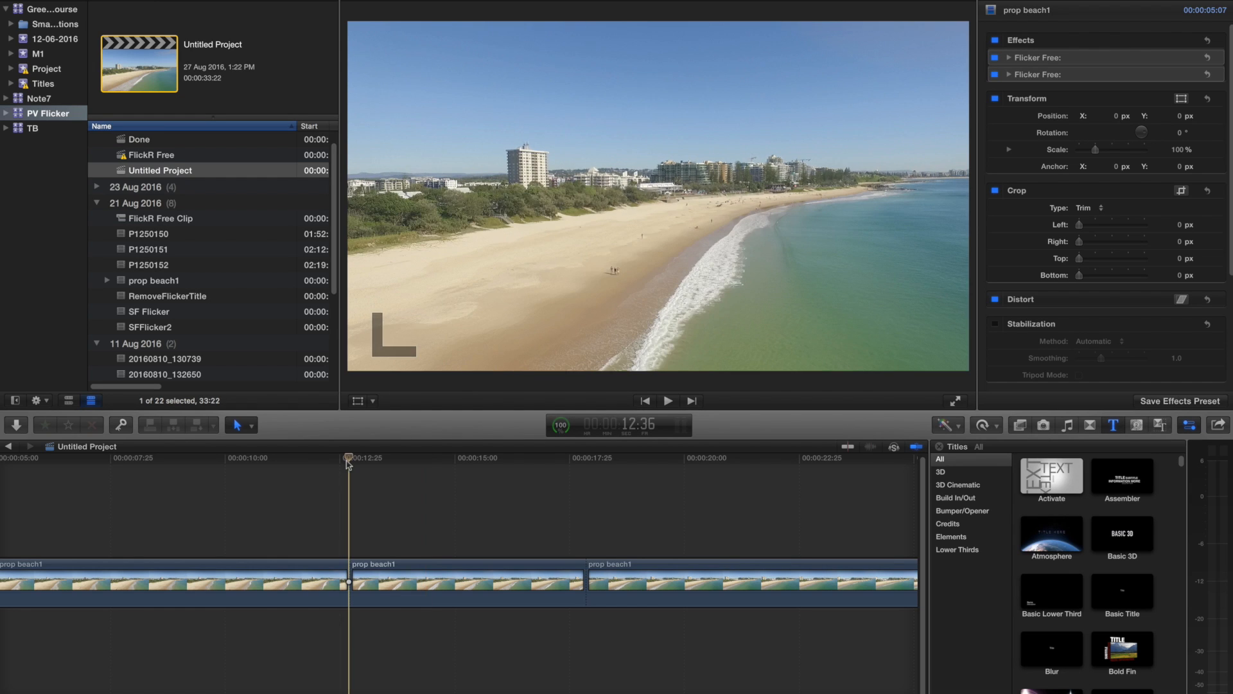